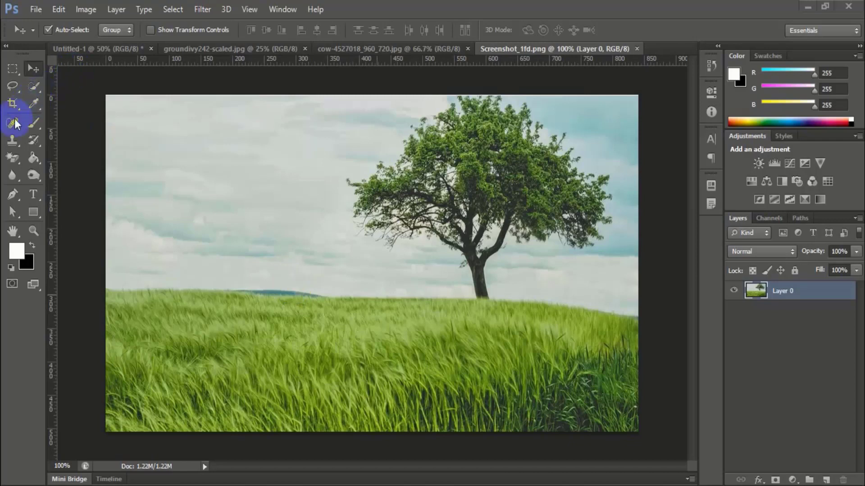
Bring up the stamping tool flyout with Clone Stamp and Pattern Stamp
click(13, 144)
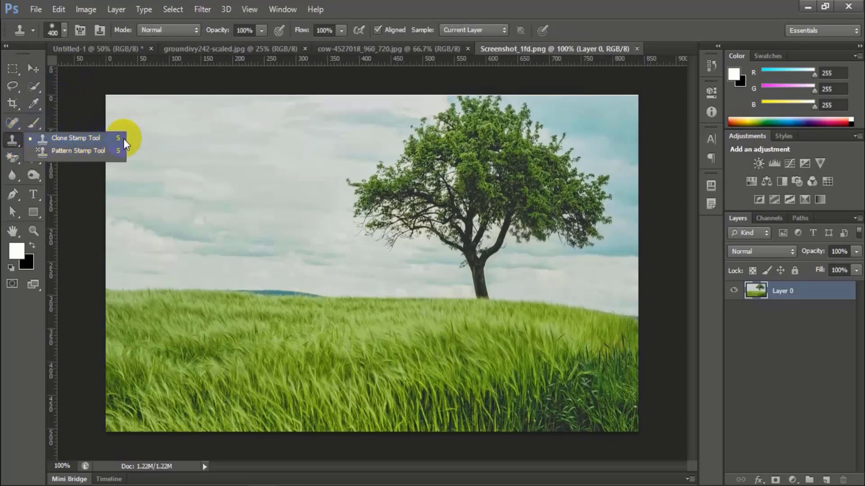
With a smaller Clone Stamp brush, clone field grass into the sky left of the tree
click(64, 137)
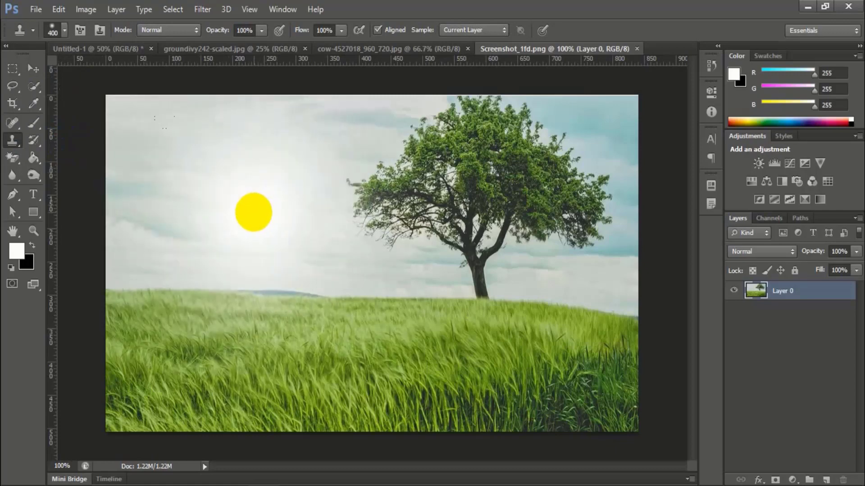
key(bracketleft)
key(bracketleft)
key(bracketleft)
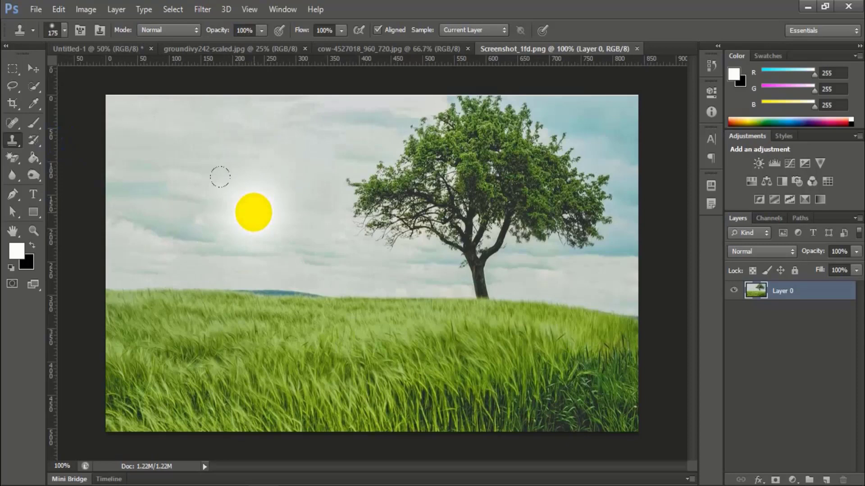
key(bracketleft)
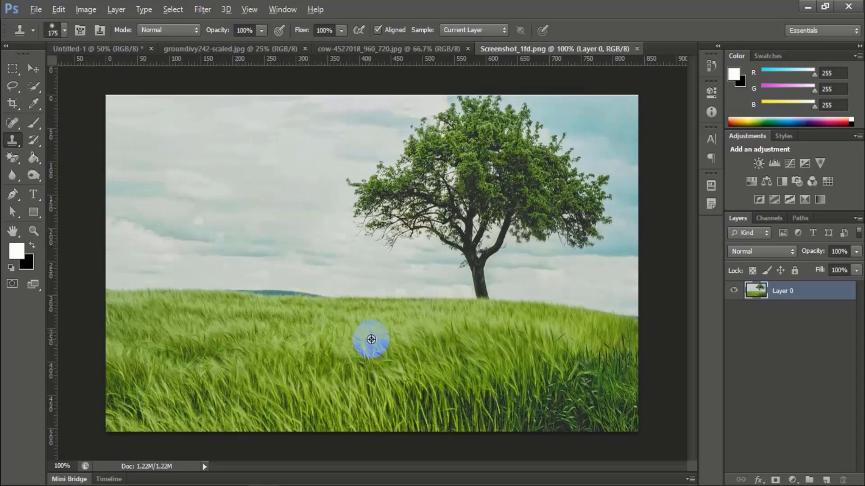
mouse_move(258, 251)
mouse_down()
mouse_move(198, 185)
mouse_move(243, 209)
mouse_up()
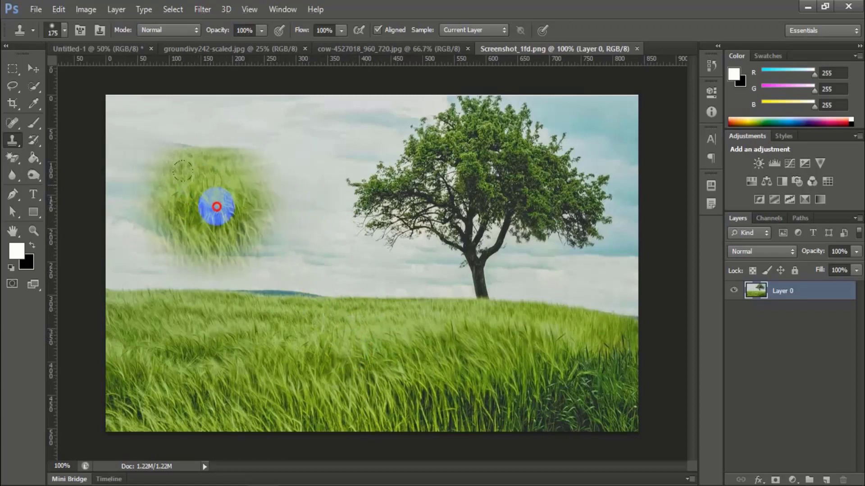
mouse_move(209, 172)
mouse_down()
mouse_move(200, 233)
mouse_move(322, 277)
mouse_move(415, 284)
mouse_move(433, 253)
mouse_move(456, 267)
mouse_up()
Undo the grass patch, shrink the brush, and paint a copy of the tree into the left sky
key(ctrl+z)
key(bracketleft)
key(bracketleft)
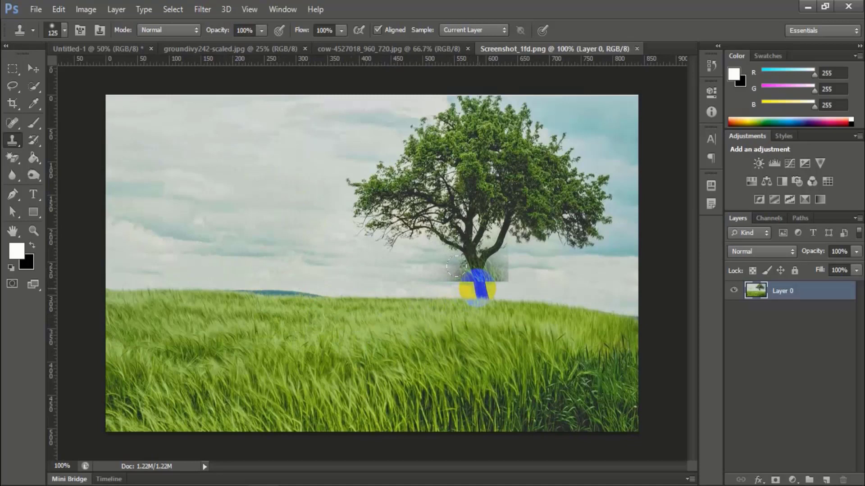
key(ctrl+alt+z)
key(ctrl+alt+z)
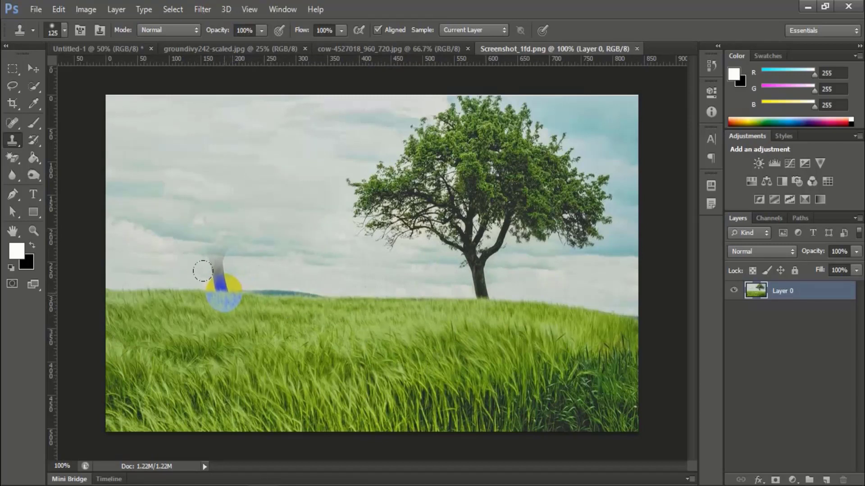
mouse_move(224, 294)
mouse_down()
mouse_move(215, 229)
mouse_move(252, 202)
mouse_move(276, 198)
mouse_move(321, 214)
mouse_move(312, 170)
mouse_move(282, 163)
mouse_move(282, 143)
mouse_move(212, 131)
mouse_move(218, 123)
mouse_move(247, 124)
mouse_move(300, 159)
mouse_move(328, 195)
mouse_move(303, 228)
mouse_move(203, 168)
mouse_move(184, 129)
mouse_move(170, 126)
mouse_move(199, 120)
mouse_move(155, 148)
mouse_move(159, 173)
mouse_move(139, 164)
mouse_move(135, 183)
mouse_move(135, 203)
mouse_move(183, 225)
mouse_move(127, 225)
mouse_move(127, 183)
mouse_move(185, 204)
mouse_move(194, 187)
mouse_up()
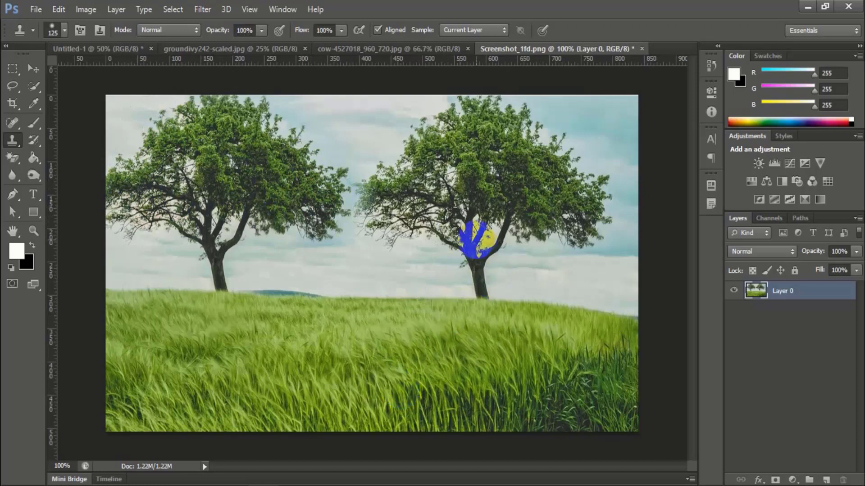
click(280, 232)
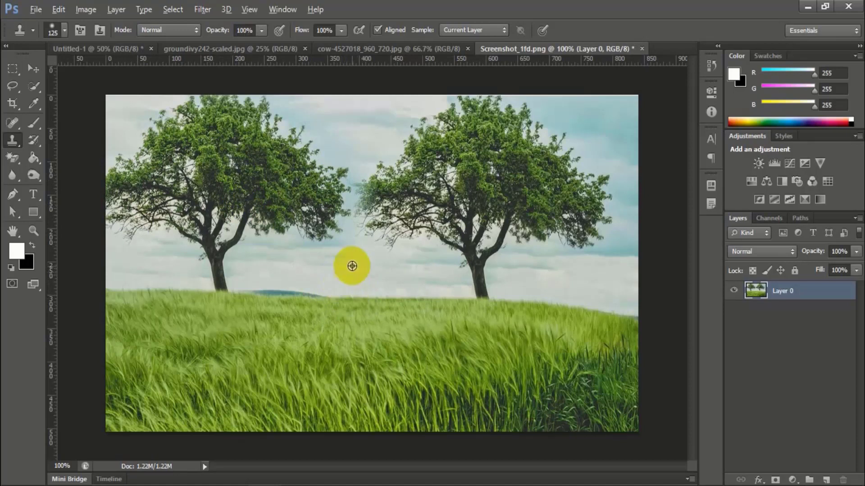
Sample the right tree's trunk base and paint a third tree, trunk to crown, between the two
alt+click(514, 297)
drag(477, 266, 482, 290)
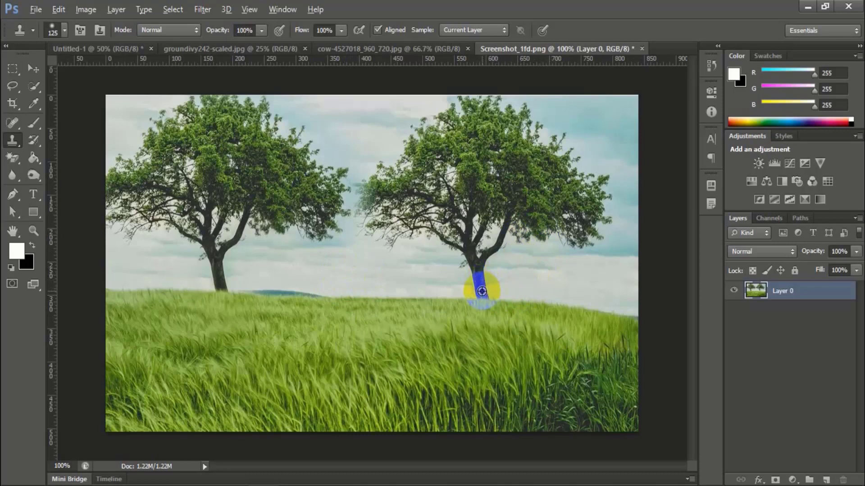
drag(481, 291, 480, 290)
mouse_move(373, 277)
mouse_down()
mouse_move(359, 282)
mouse_move(379, 262)
mouse_move(379, 274)
mouse_move(370, 273)
mouse_up()
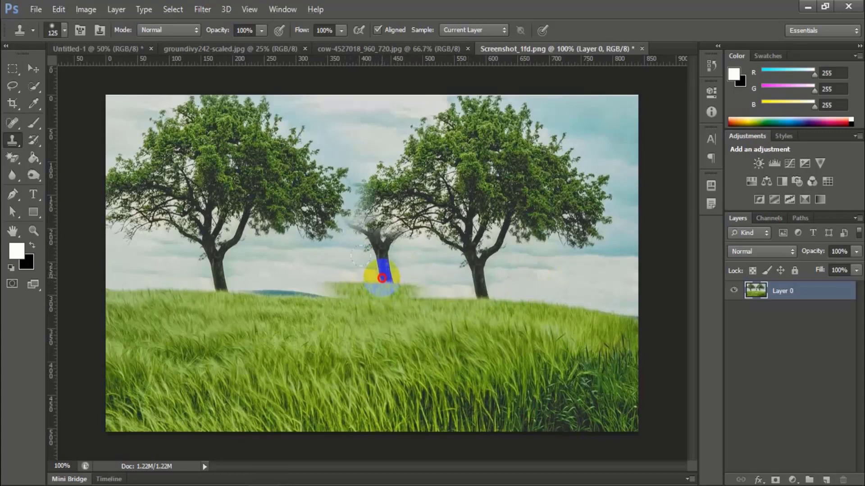
mouse_move(376, 285)
mouse_down()
mouse_move(357, 238)
mouse_move(357, 247)
mouse_move(347, 236)
mouse_move(370, 199)
mouse_move(347, 141)
mouse_up()
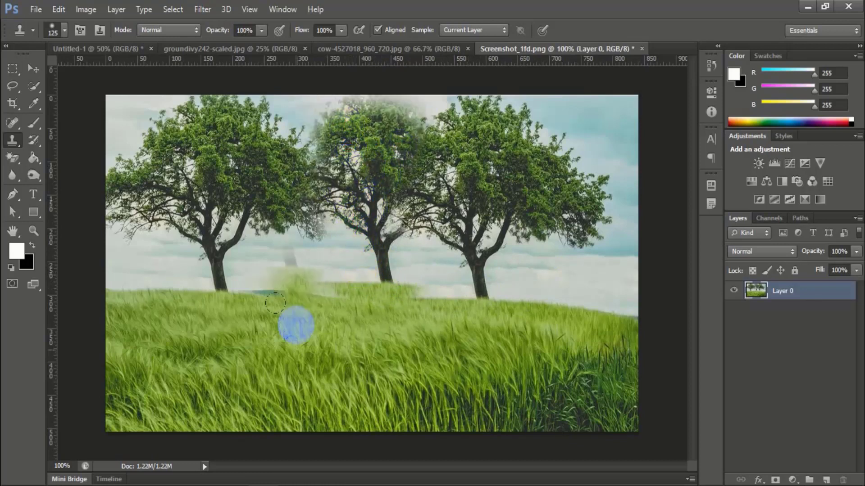
drag(293, 324, 316, 355)
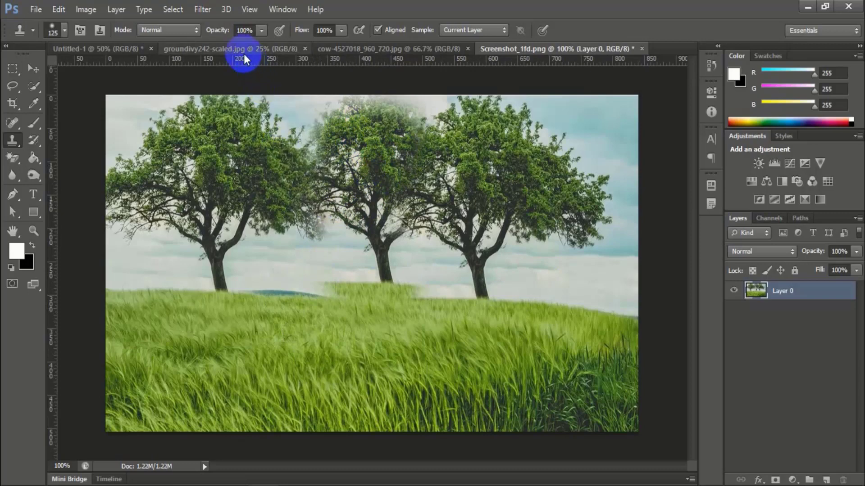
In the groundivy242 photo, sample the pen and paint a larger-brush copy below it
click(229, 51)
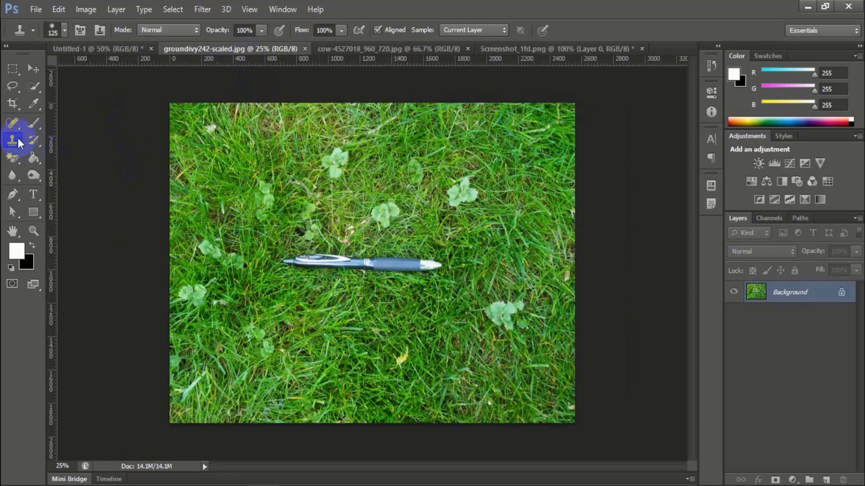
click(438, 267)
key(bracketright)
key(bracketright)
key(bracketright)
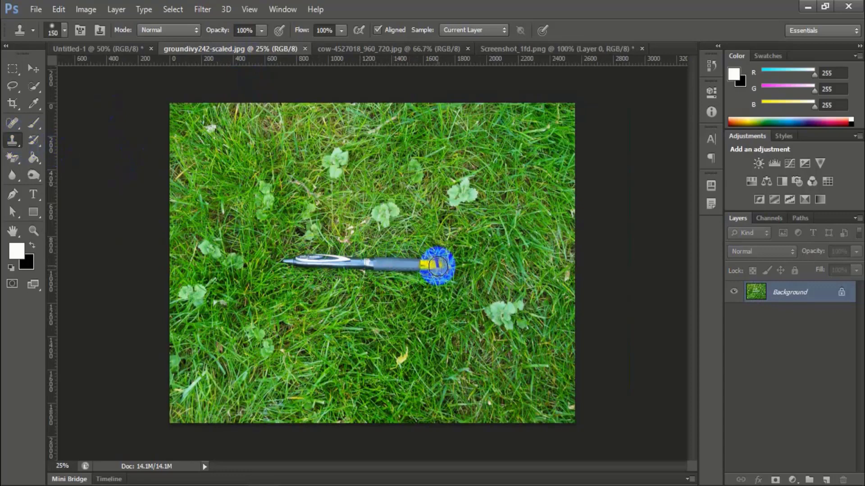
key(bracketright)
key(bracketright)
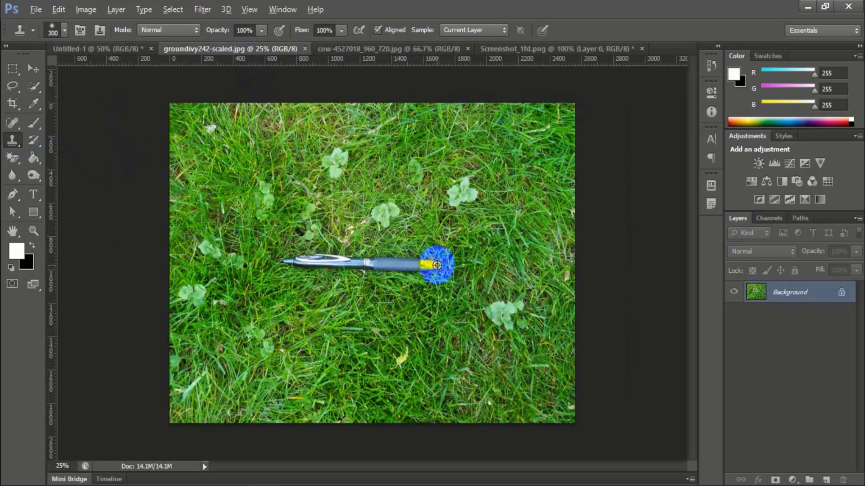
drag(434, 330, 288, 323)
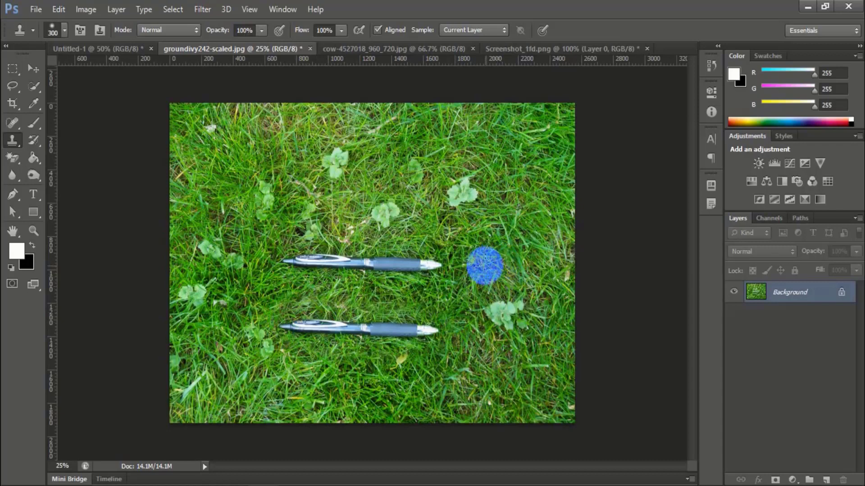
In the cow photo, undo the stray clone stroke on the front cow's head
click(412, 50)
drag(325, 212, 298, 253)
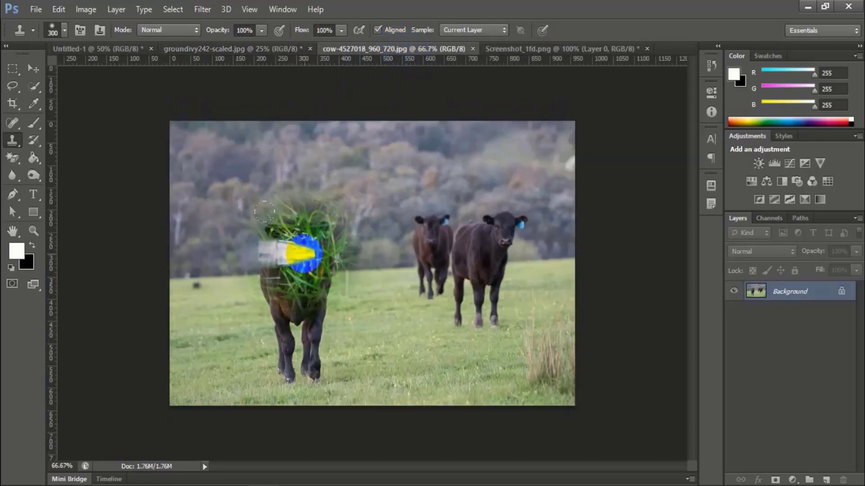
key(ctrl+z)
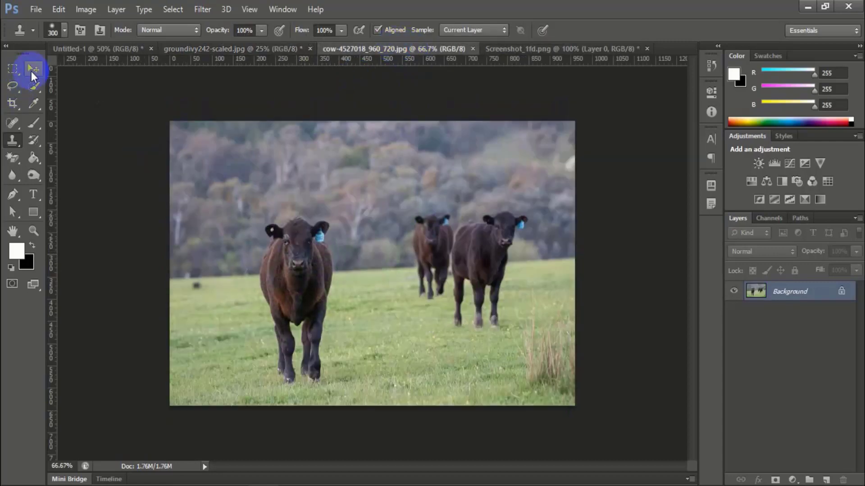
click(31, 71)
click(16, 143)
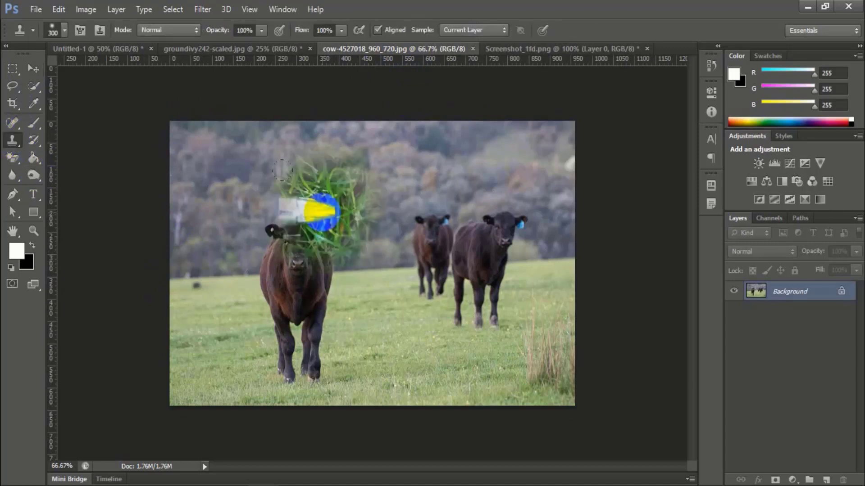
click(36, 70)
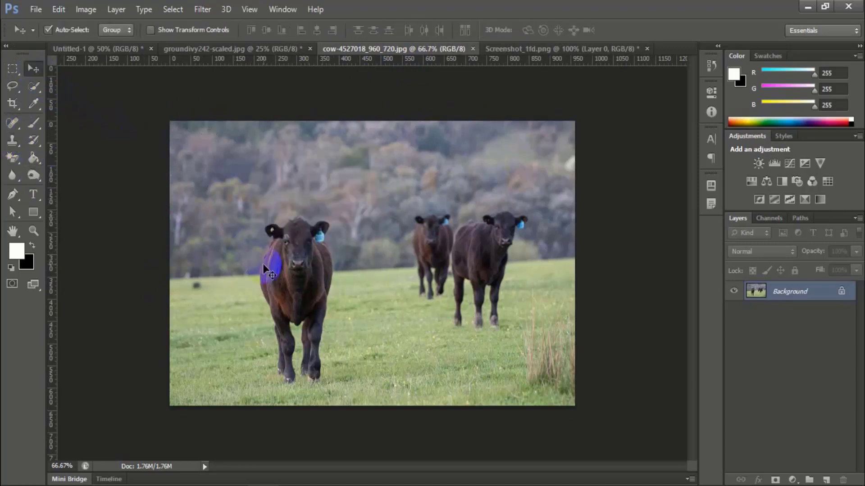
Zoom in twice and pan to the front calf's tagged ear
key(ctrl+plus)
scroll(247, 258, down, 1)
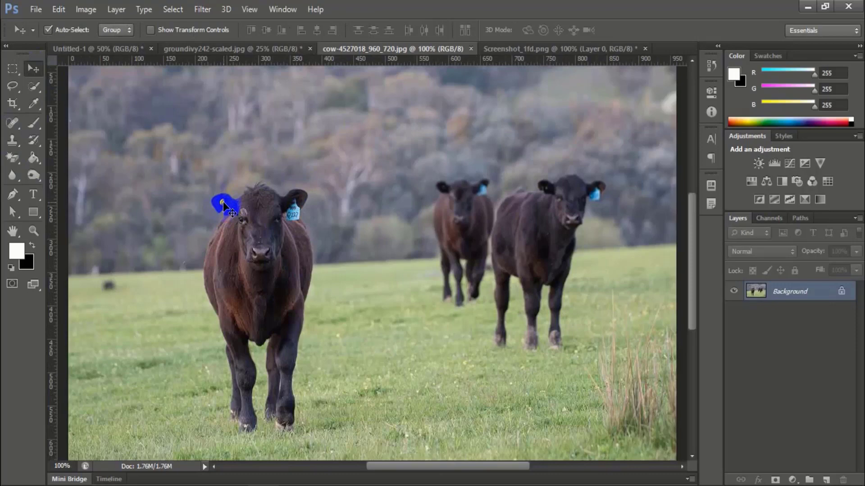
key(ctrl+plus)
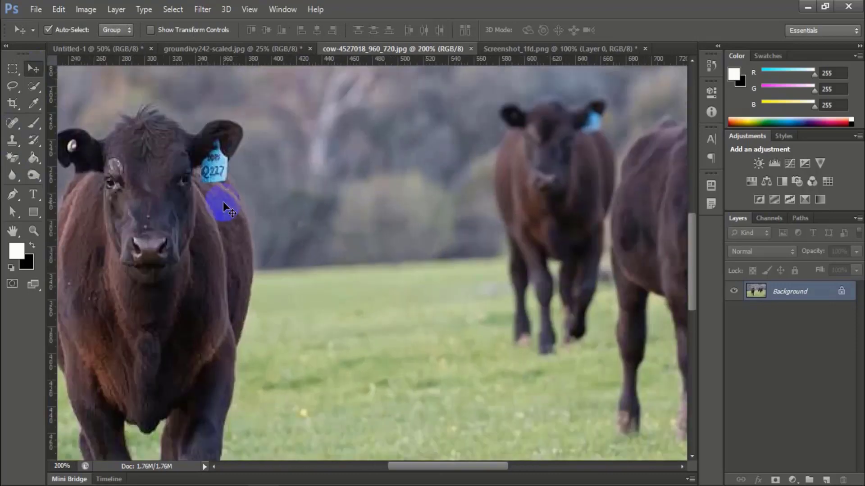
drag(428, 464, 407, 463)
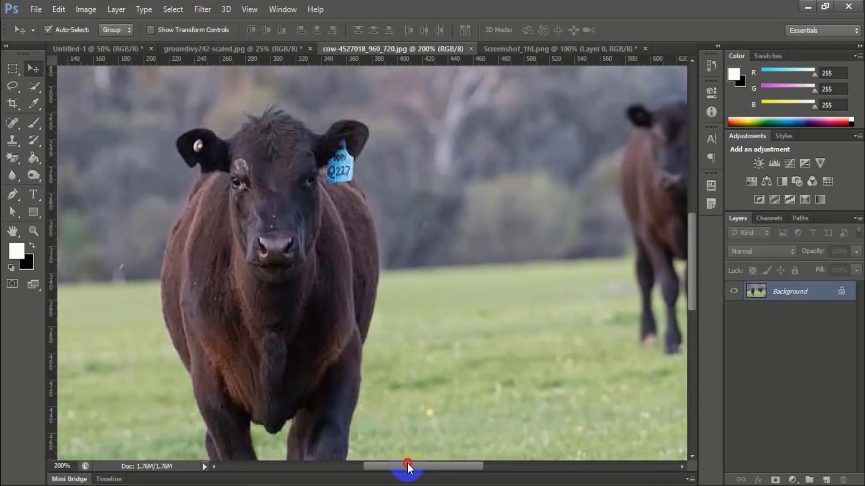
click(14, 146)
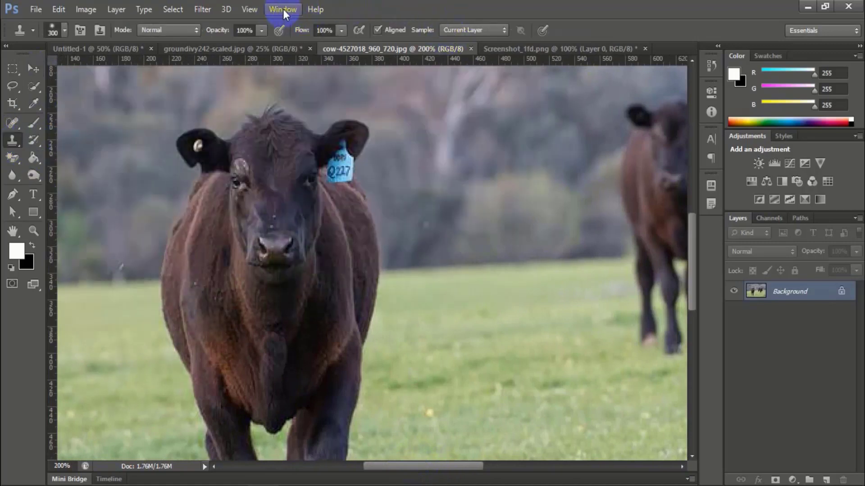
Show the Clone Source panel and enable Flip Horizontal
click(283, 9)
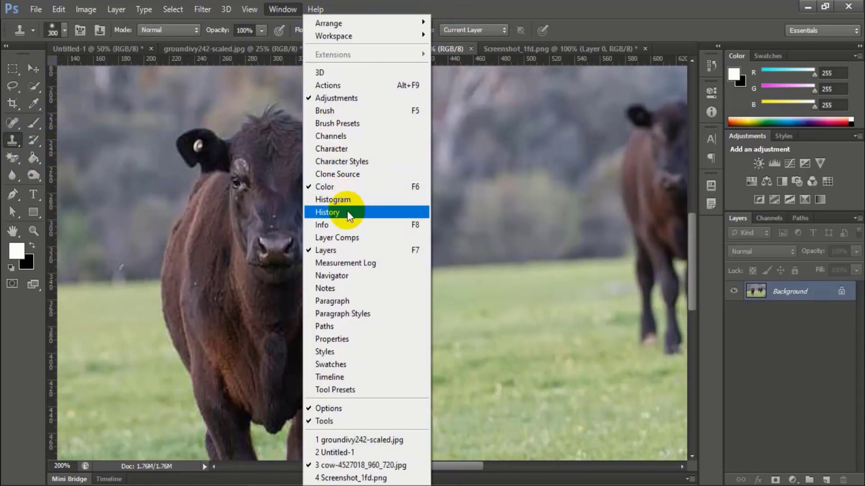
click(338, 173)
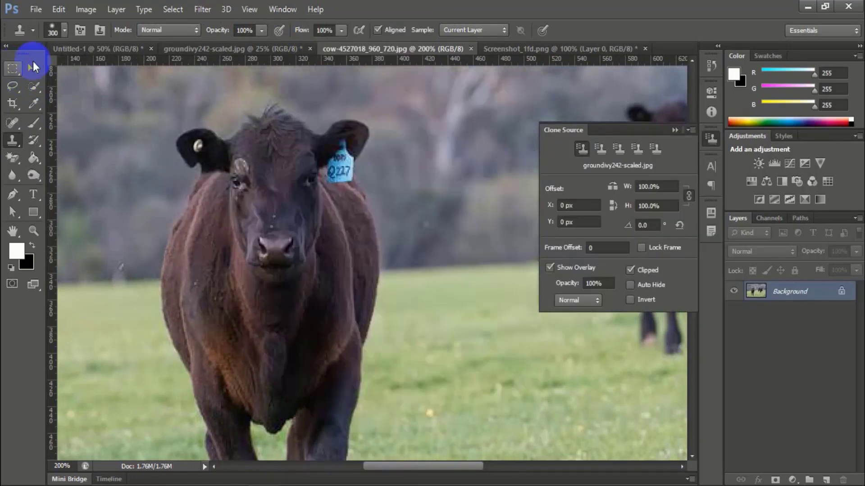
click(34, 68)
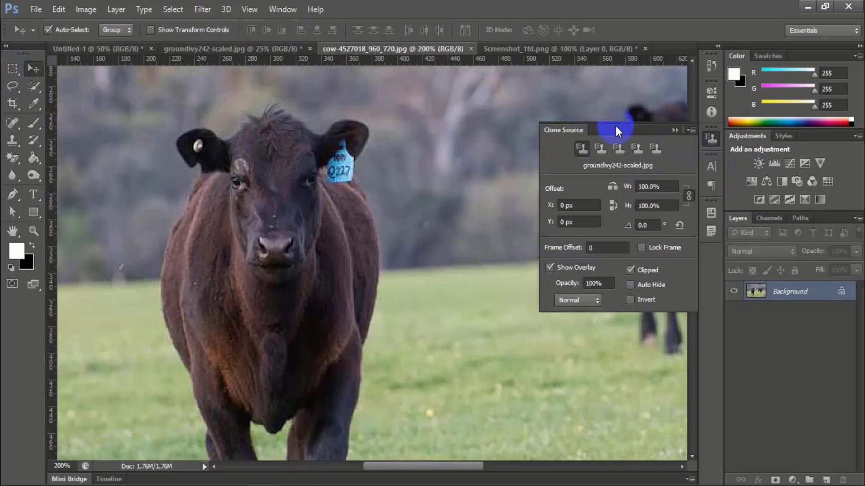
click(613, 184)
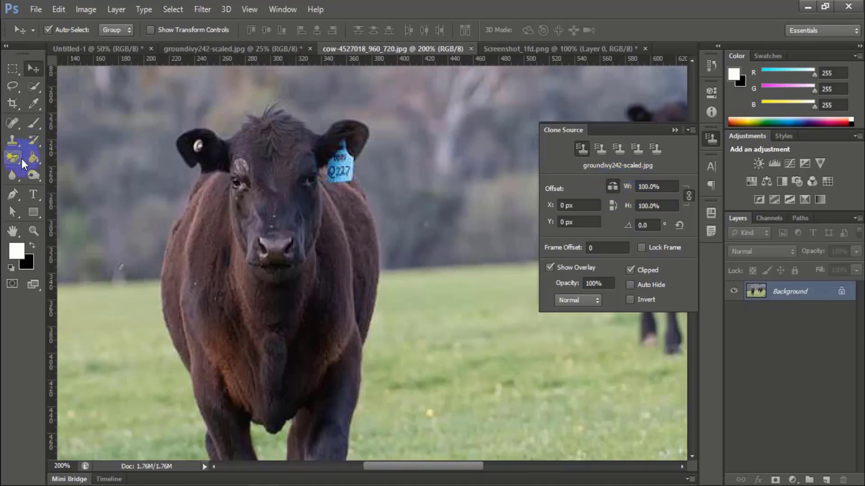
Shrink the Clone Stamp brush to about 20 for ear-sized work
click(16, 142)
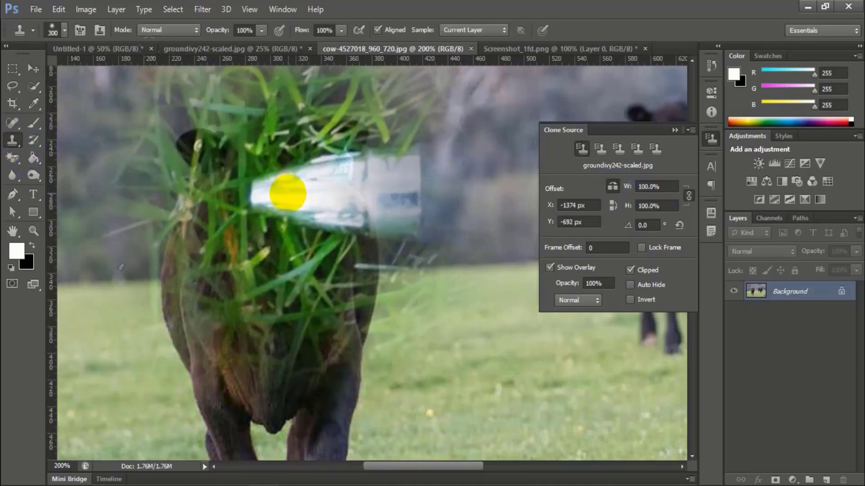
key(bracketleft)
key(bracketleft)
key(bracketleft)
key(bracketleft)
key(bracketleft)
key(bracketleft)
key(bracketleft)
key(bracketleft)
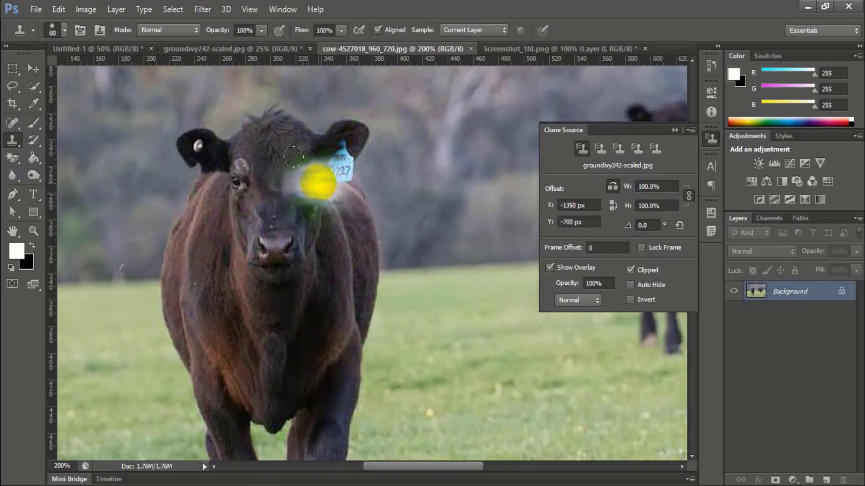
key(bracketleft)
key(bracketleft)
key(bracketleft)
key(bracketleft)
key(bracketleft)
key(bracketleft)
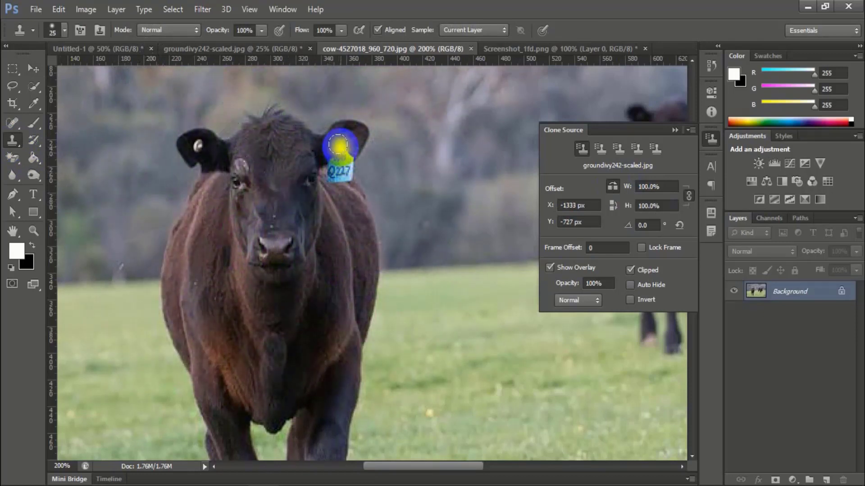
key(bracketleft)
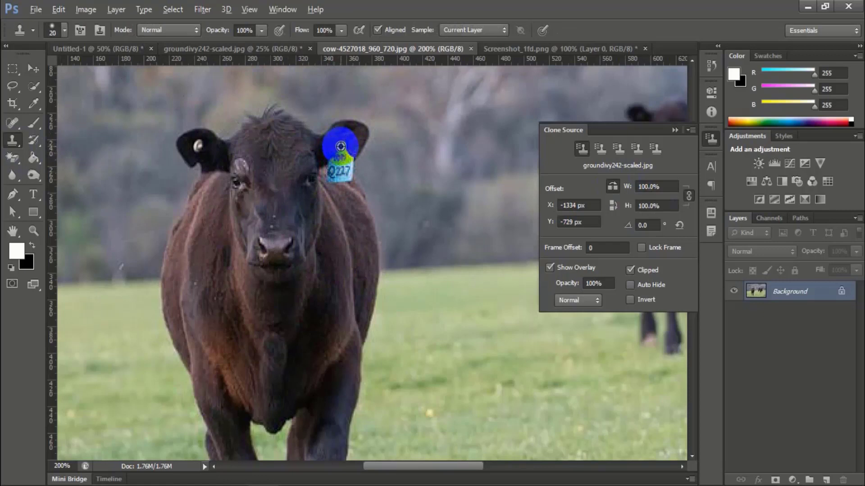
Sample the blue ear tag, trial-paint it onto the left ear, then undo that stroke
alt+click(342, 140)
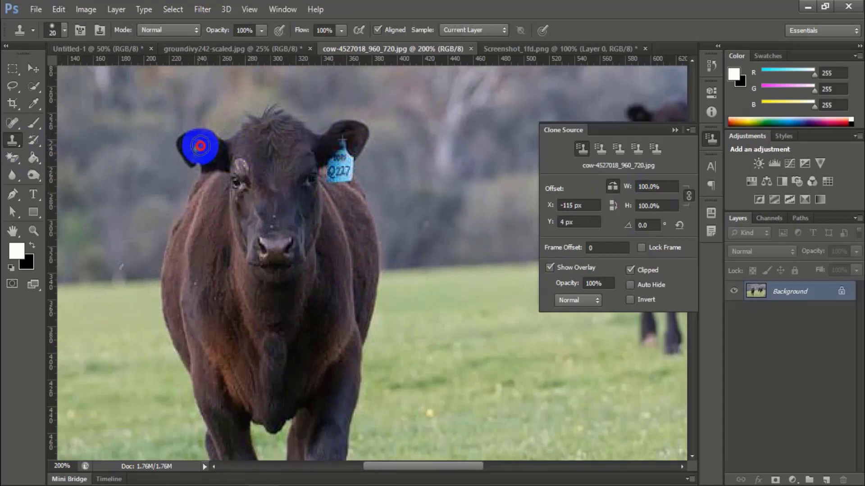
mouse_move(195, 161)
mouse_down()
mouse_move(192, 183)
mouse_move(205, 177)
mouse_move(208, 189)
mouse_up()
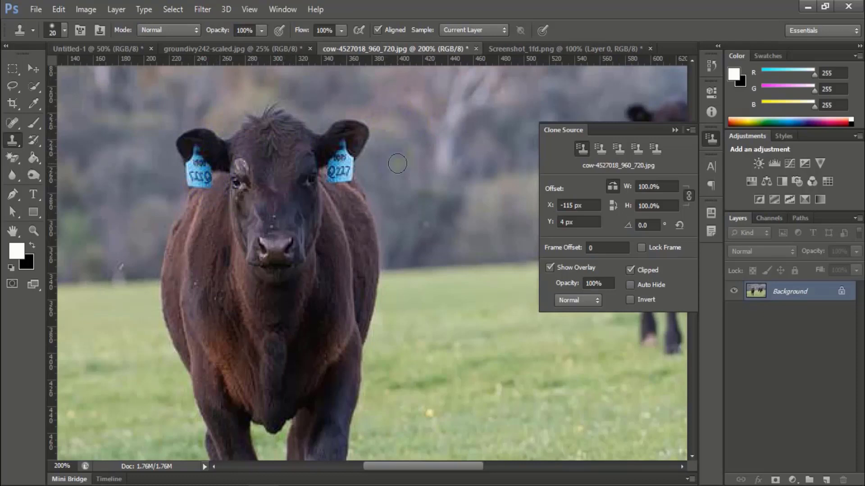
key(F12)
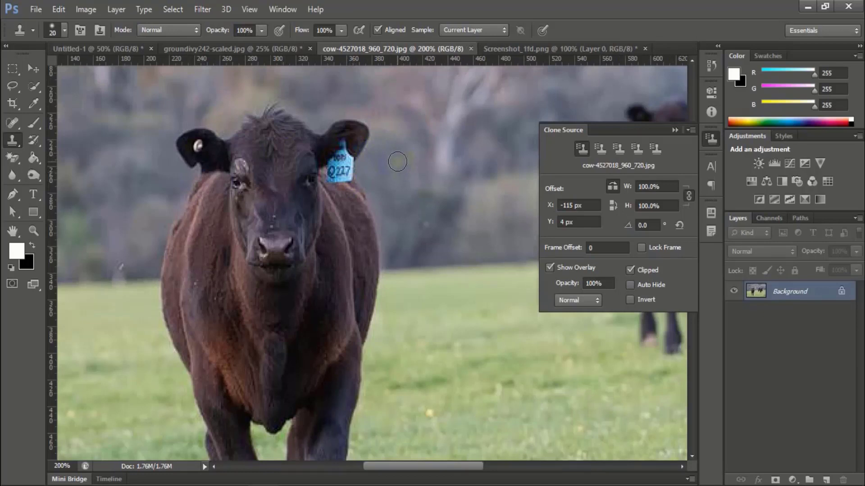
Sample the ear tag, attempt a copy on the left ear, and undo it
click(613, 170)
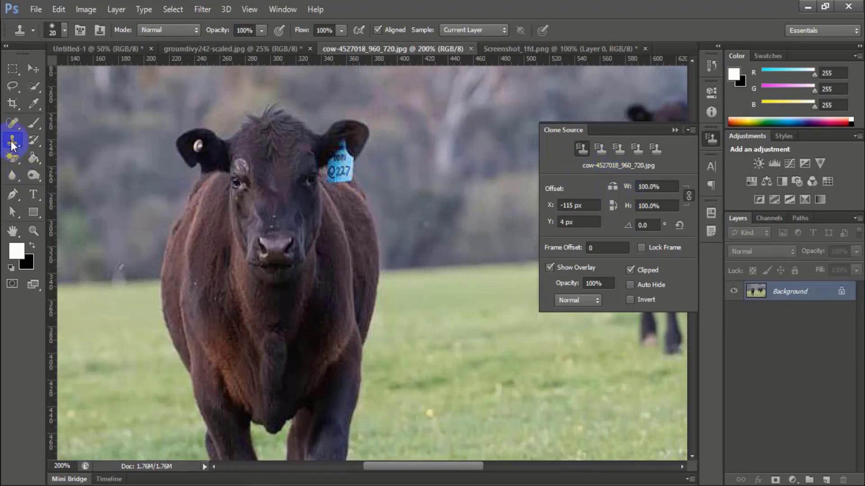
alt+click(337, 150)
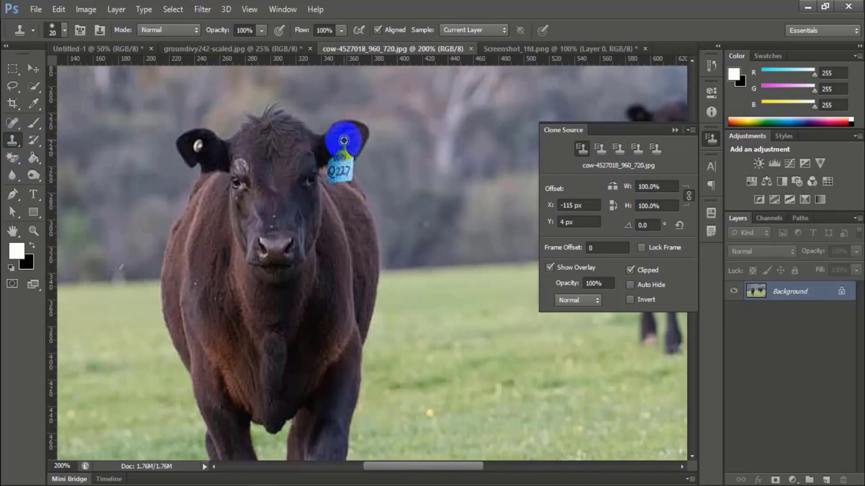
click(200, 149)
drag(201, 149, 202, 170)
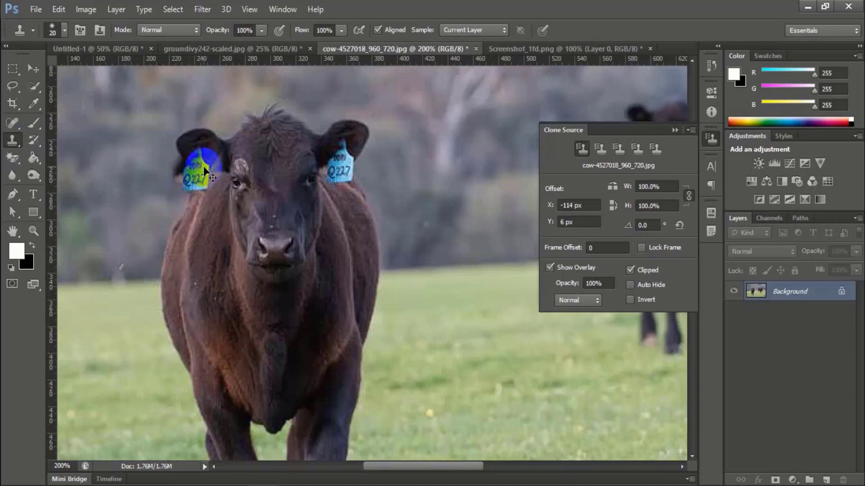
key(ctrl+z)
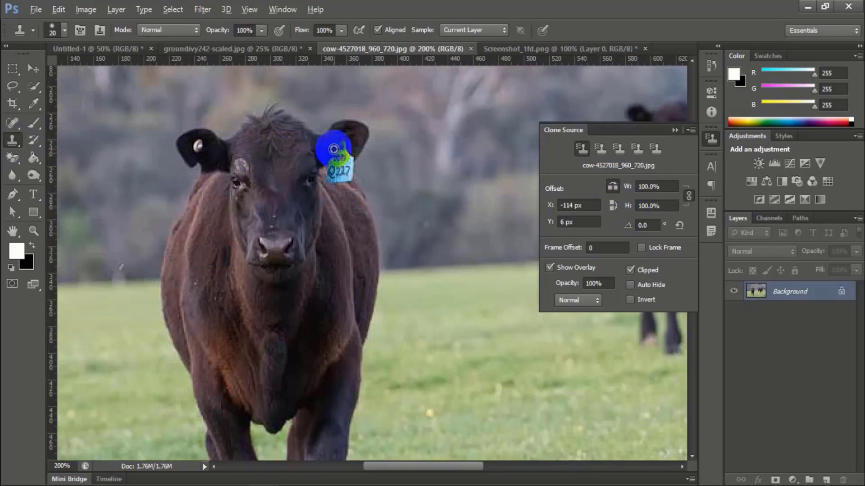
Resample the tag and paint the full blue tag onto the left ear
alt+click(343, 141)
click(198, 148)
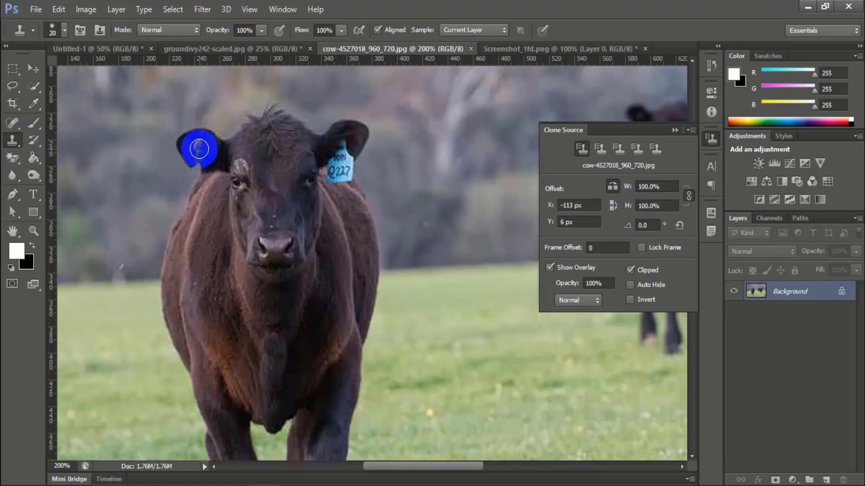
alt+click(338, 151)
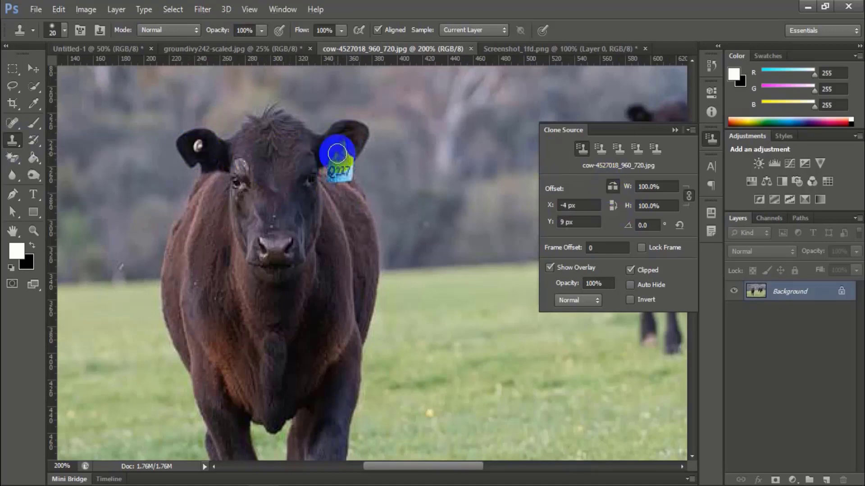
click(201, 148)
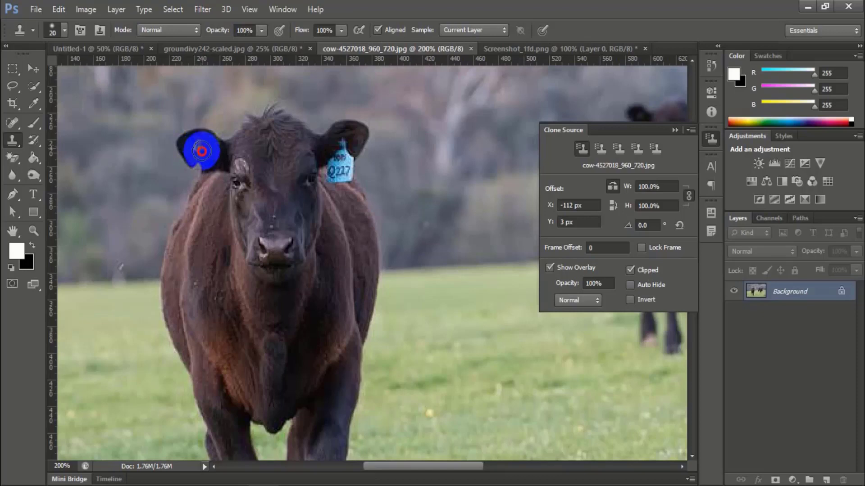
alt+click(342, 143)
click(201, 151)
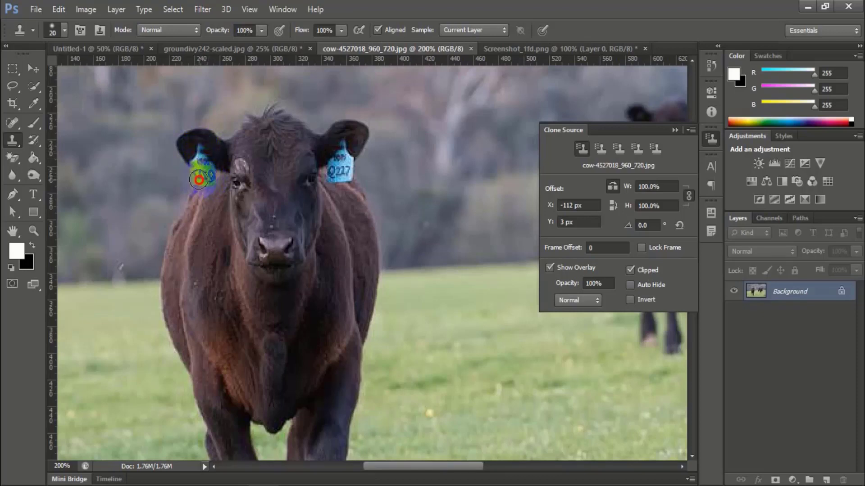
drag(200, 175, 202, 158)
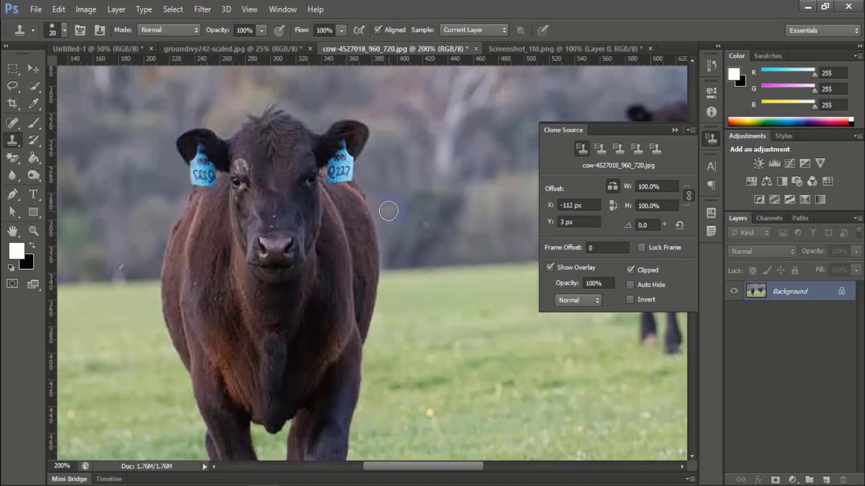
Turn off Flip Horizontal, close the Clone Source panel, and show the stamping tool flyout
click(613, 205)
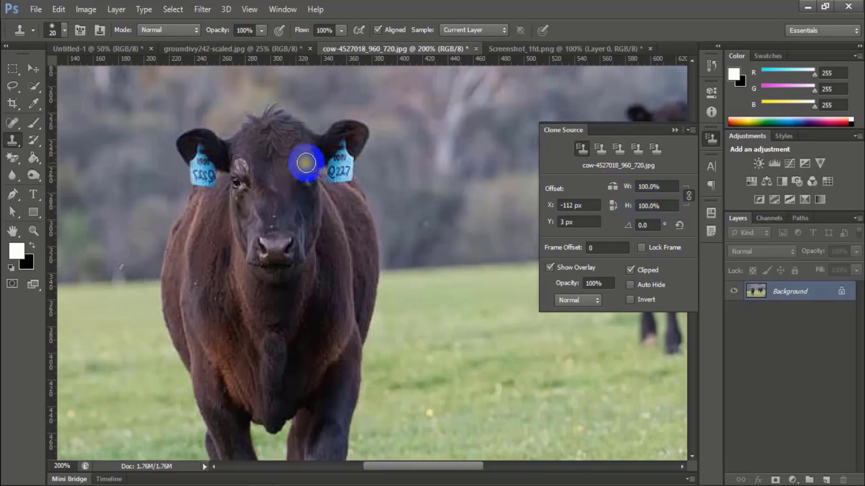
click(675, 130)
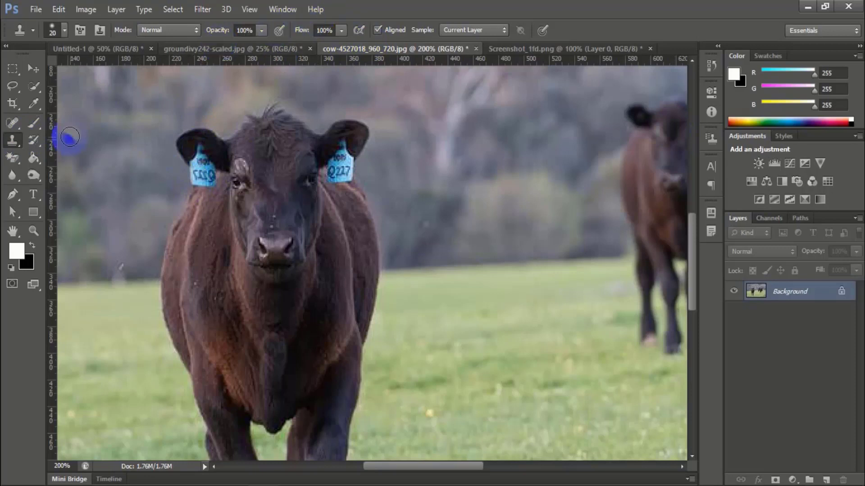
right_click(12, 140)
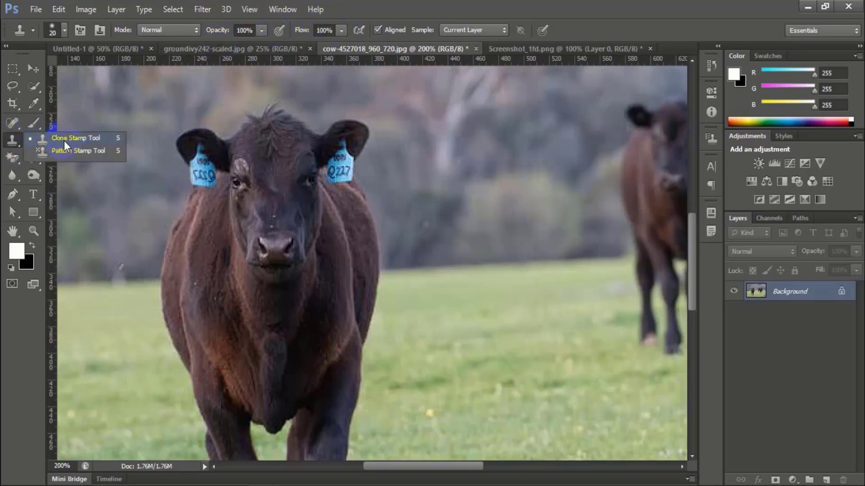